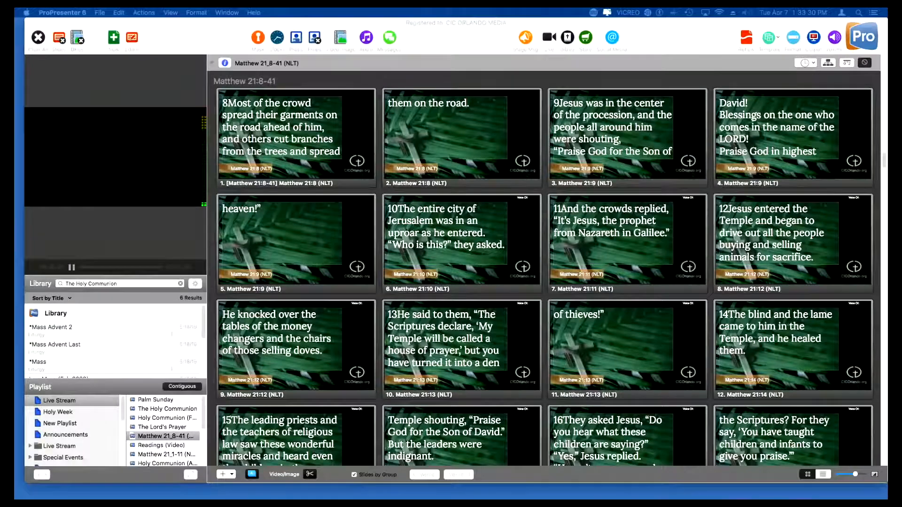
# - Switch to the 4.9.20 Eucharistic Liturgy document in Pages and copy the reference "Psalms 116:1, 10-17" from The Response
pyautogui.press('super+Tab')
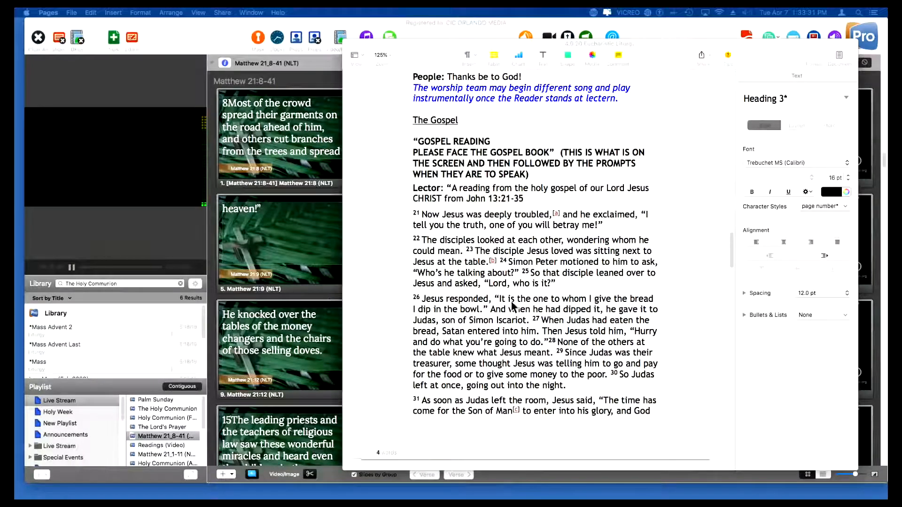
pyautogui.scroll(6, 510, 292)
pyautogui.scroll(5, 506, 295)
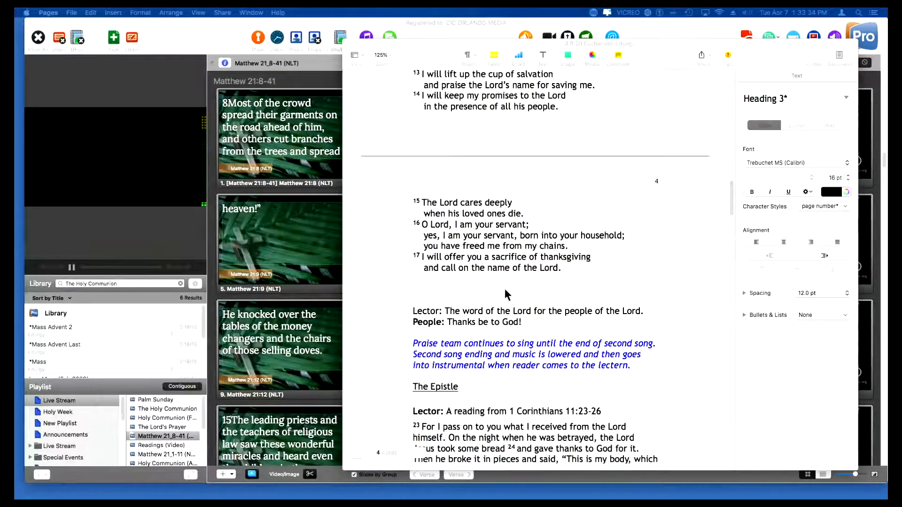
pyautogui.scroll(6, 505, 288)
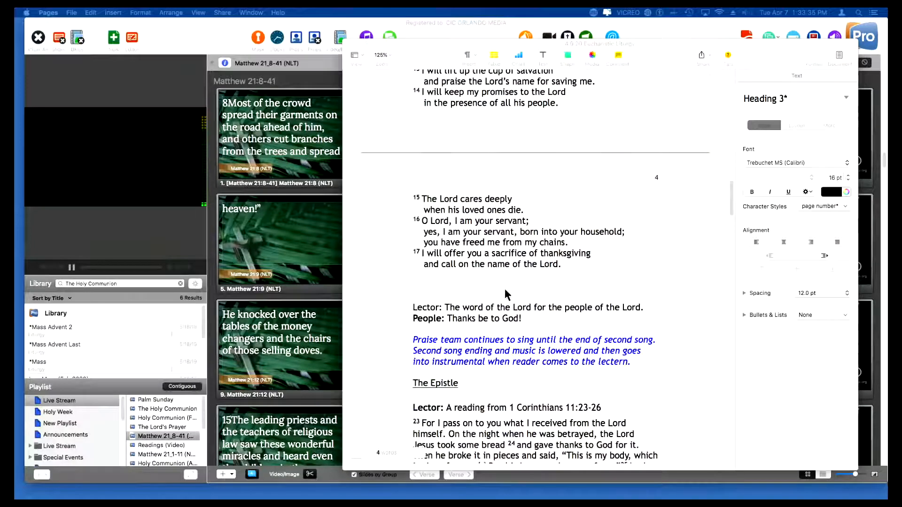
pyautogui.scroll(4, 505, 289)
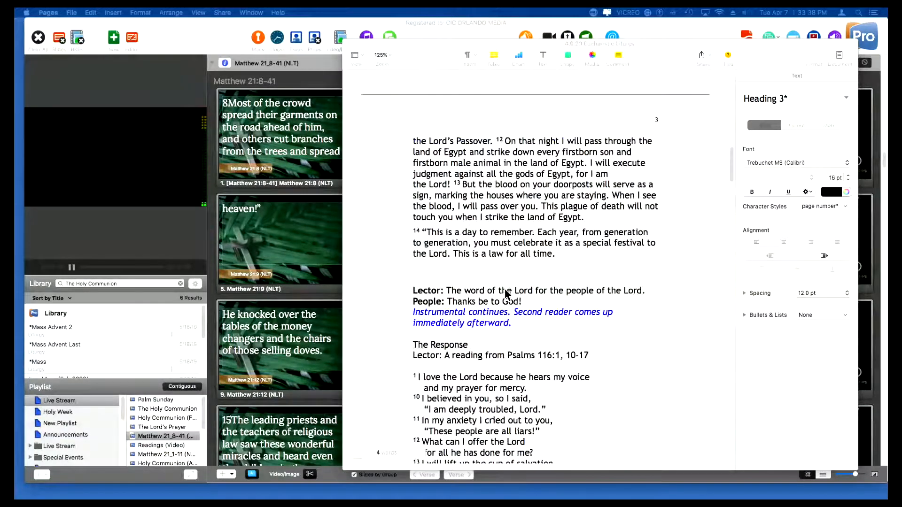
pyautogui.scroll(-1, 505, 289)
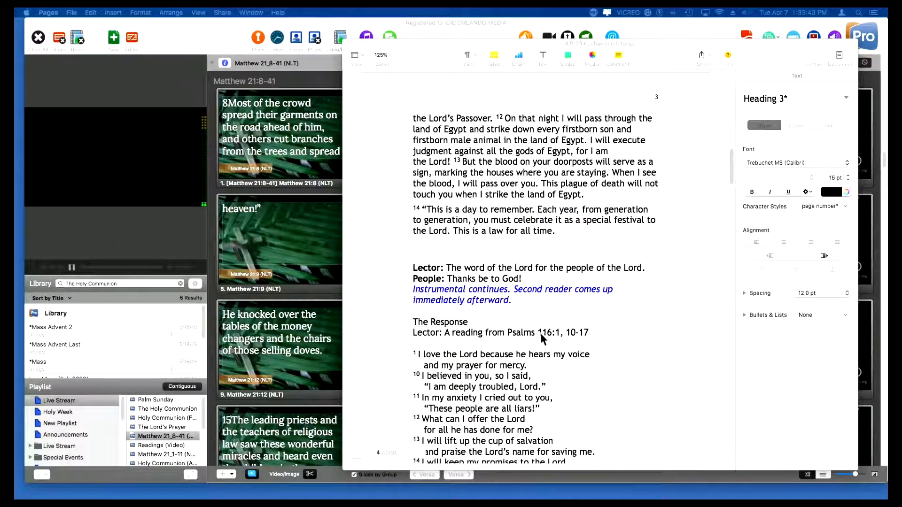
pyautogui.click(508, 332)
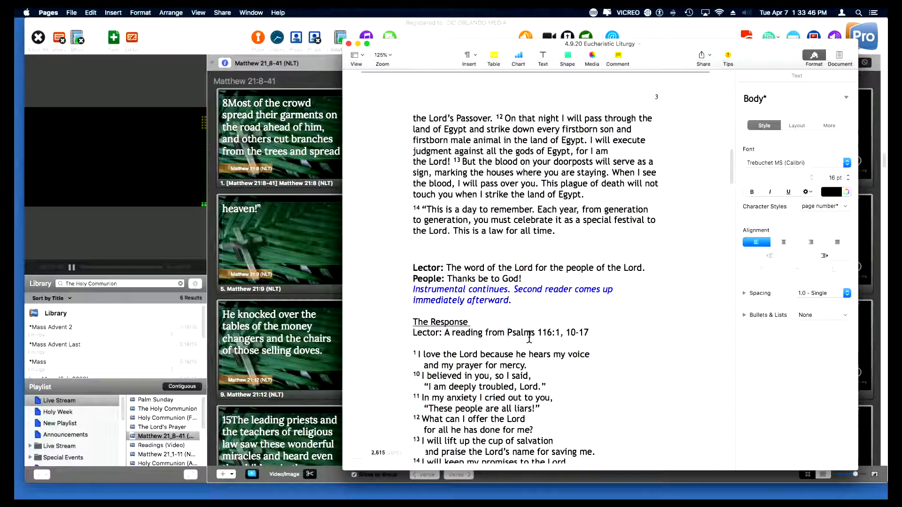
pyautogui.moveTo(507, 333); pyautogui.dragTo(589, 333)
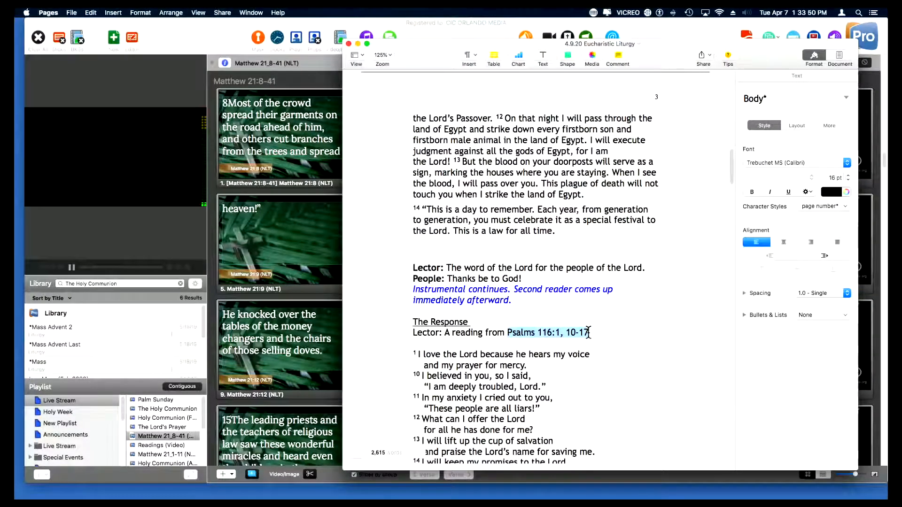
pyautogui.rightClick(589, 332)
pyautogui.click(608, 360)
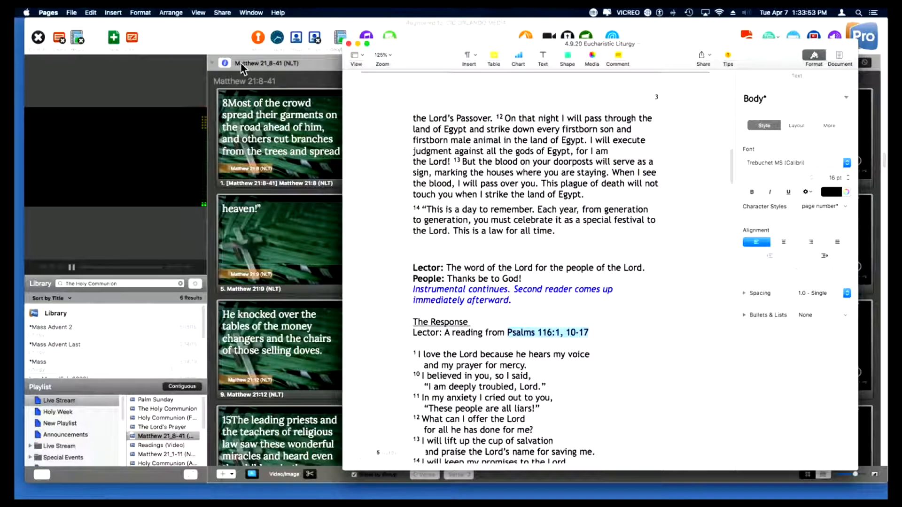
# - Switch to ProPresenter and look up the pasted reference Psalms 116:1, 10-17 in the New Living Translation Bible
pyautogui.click(223, 39)
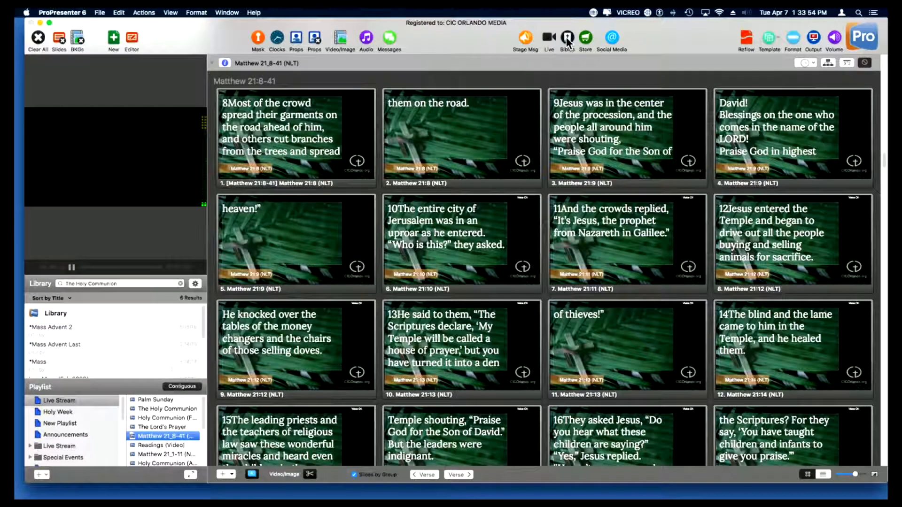
pyautogui.click(568, 41)
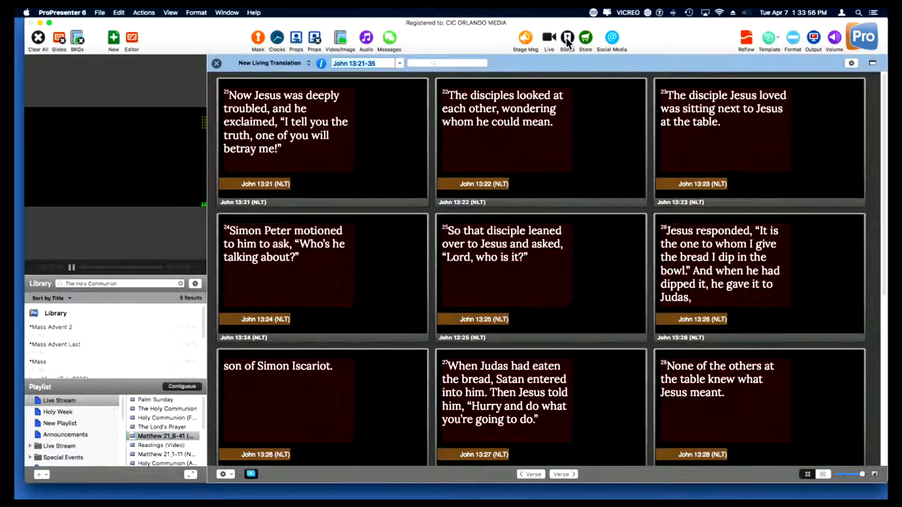
pyautogui.rightClick(360, 63)
pyautogui.click(396, 107)
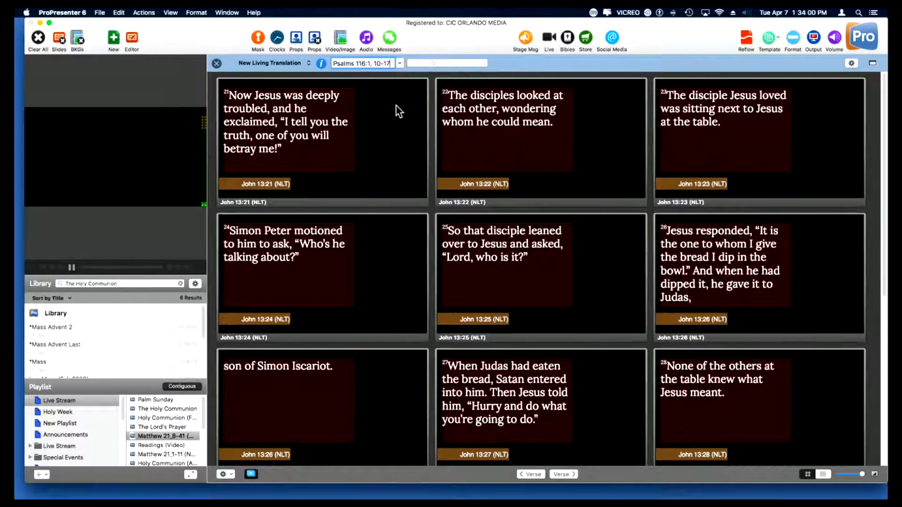
pyautogui.press('Return')
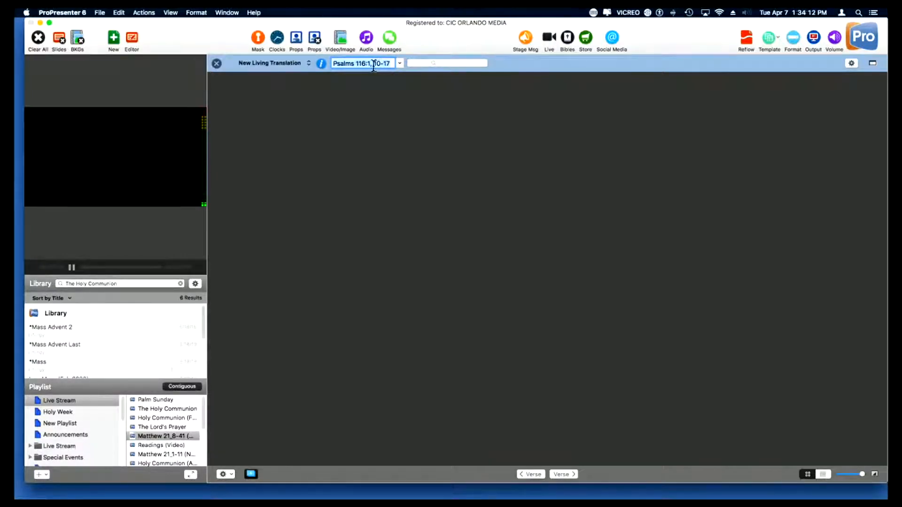
# - Change the Bible passage reference to Psalms 116:1-17 and generate its verse slides
pyautogui.press('Return')
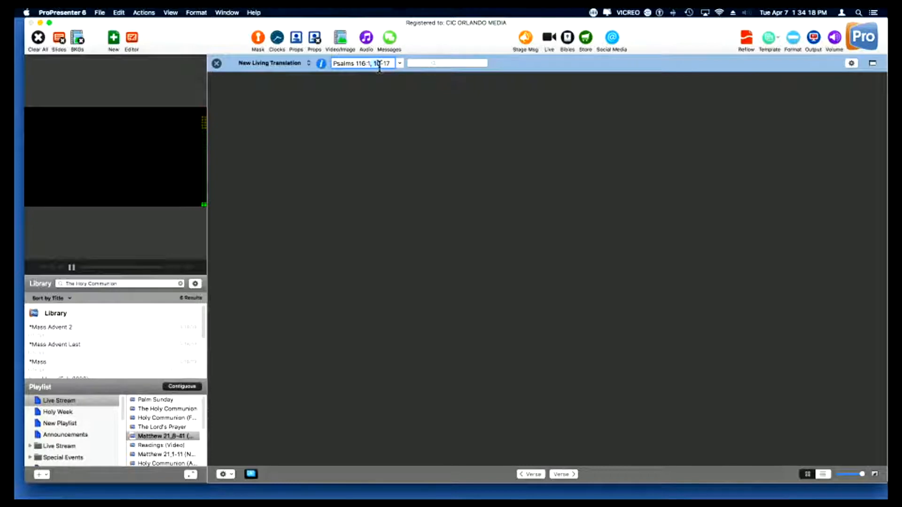
pyautogui.press('BackSpace')
pyautogui.press('Return')
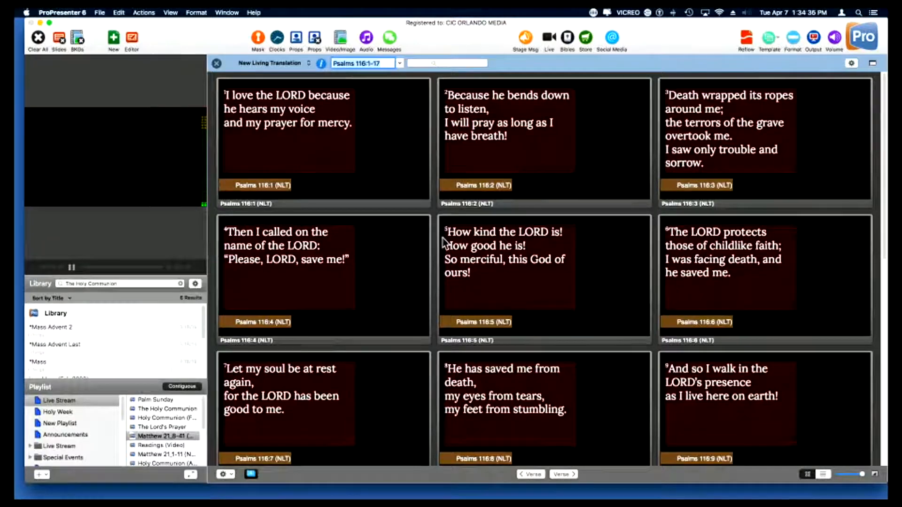
# - Apply Template 4 from the Bible Master group to the Bible slides
pyautogui.click(851, 64)
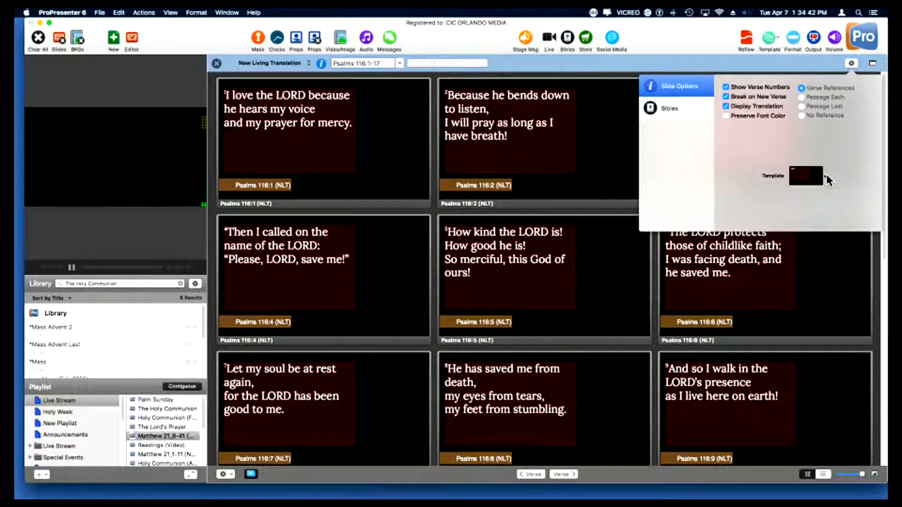
pyautogui.click(826, 175)
pyautogui.moveTo(768, 218)
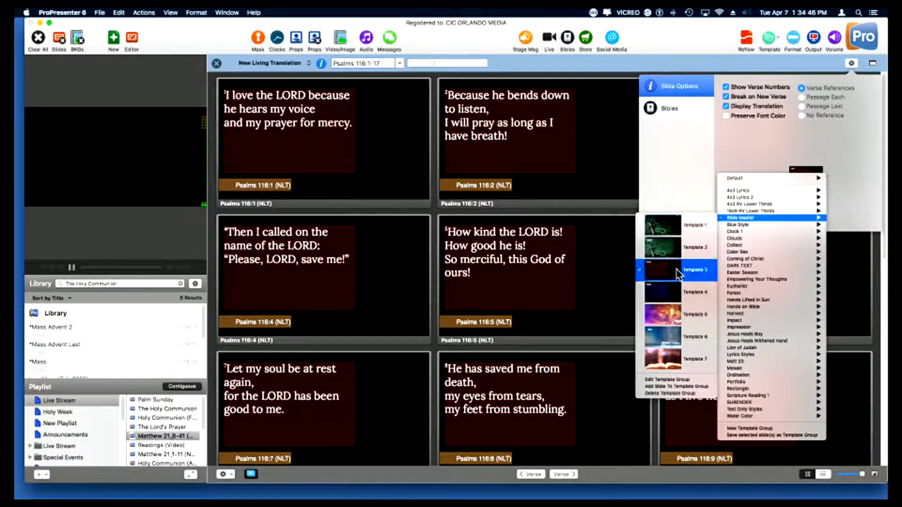
pyautogui.click(669, 291)
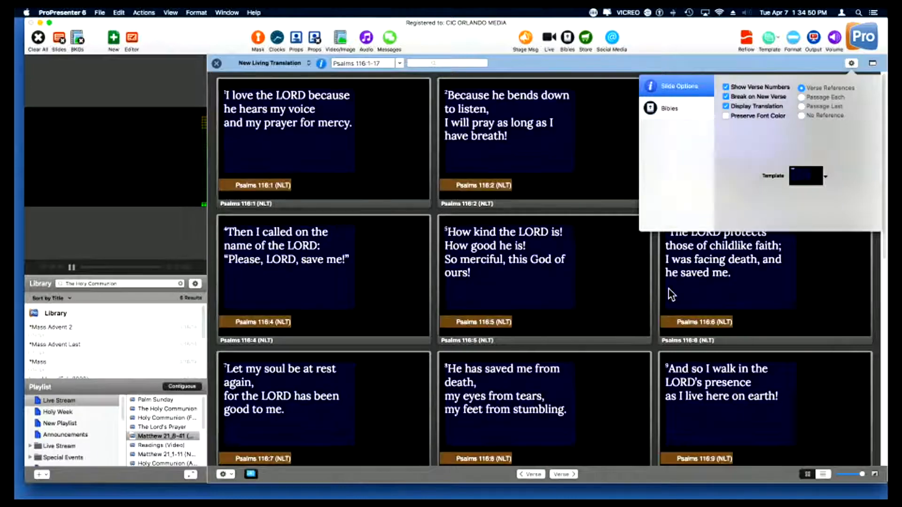
pyautogui.click(622, 63)
# - Save the Psalms 116:1-17 slides to the selected playlist, then open the saved presentation and close the Bible view
pyautogui.click(225, 474)
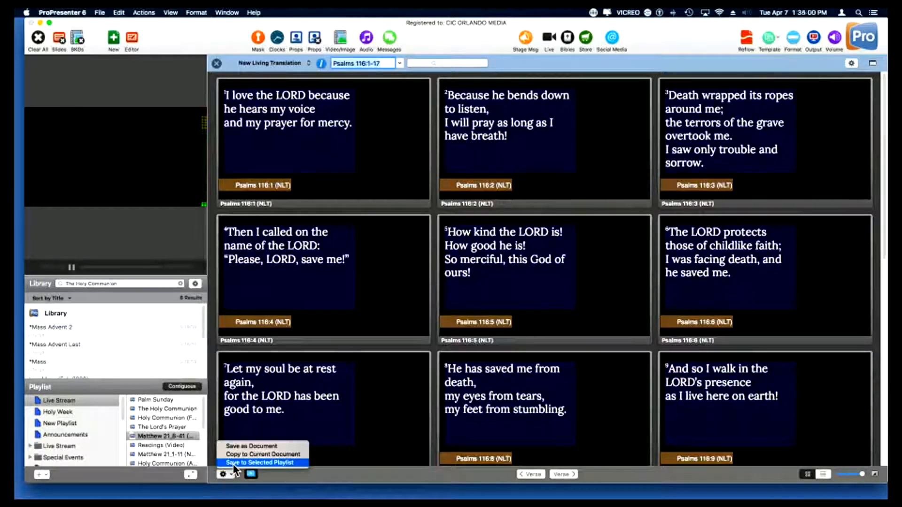
pyautogui.click(232, 464)
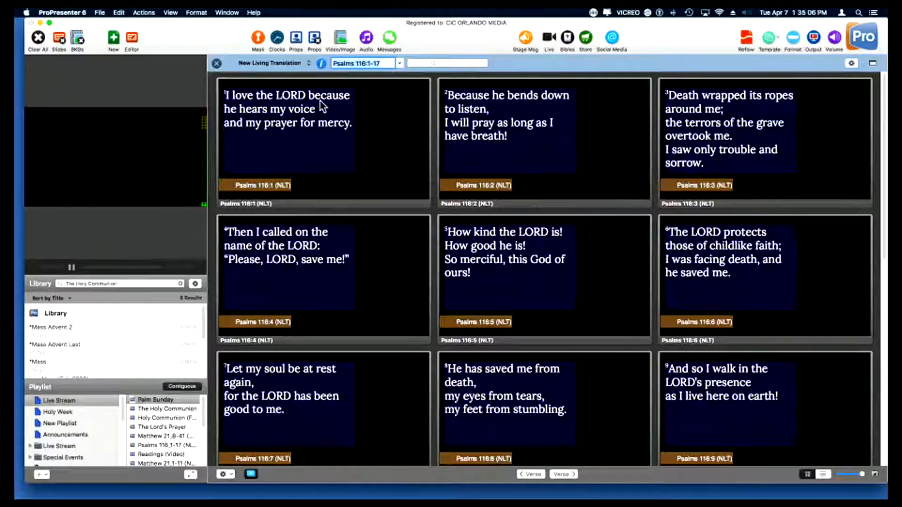
pyautogui.click(177, 442)
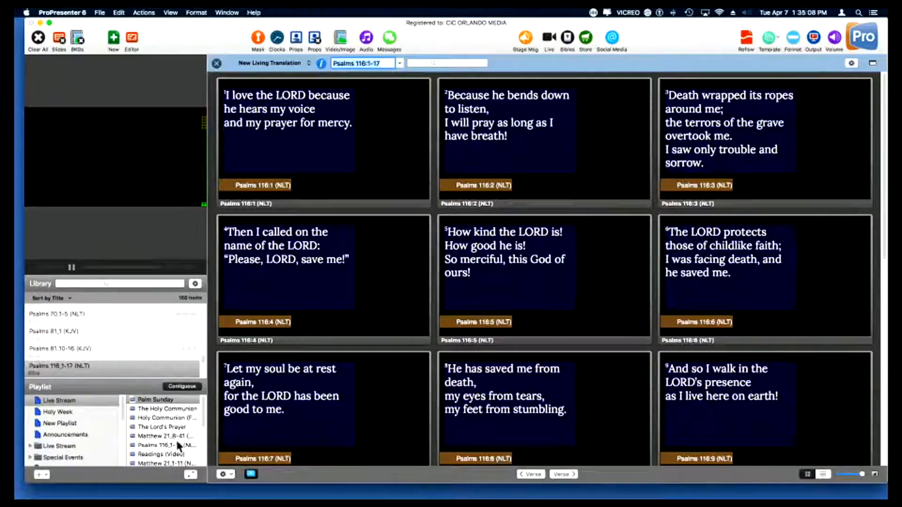
pyautogui.click(162, 445)
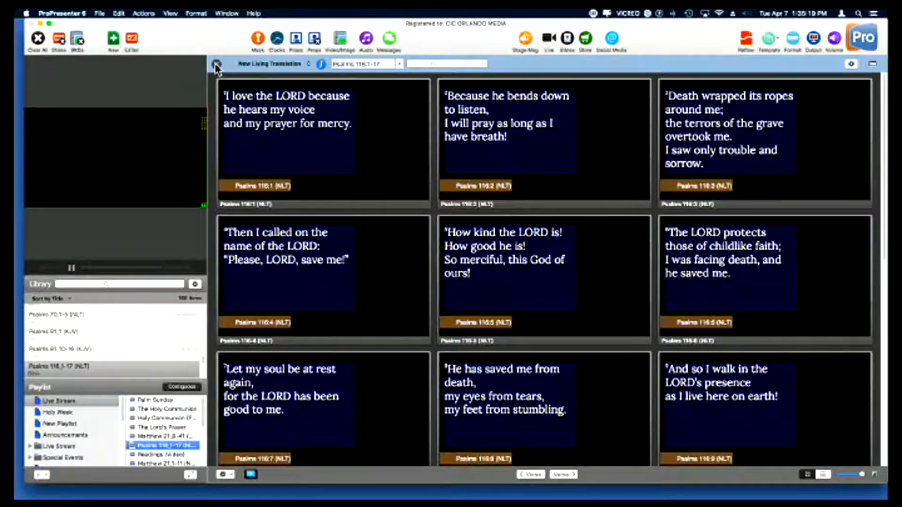
pyautogui.click(216, 65)
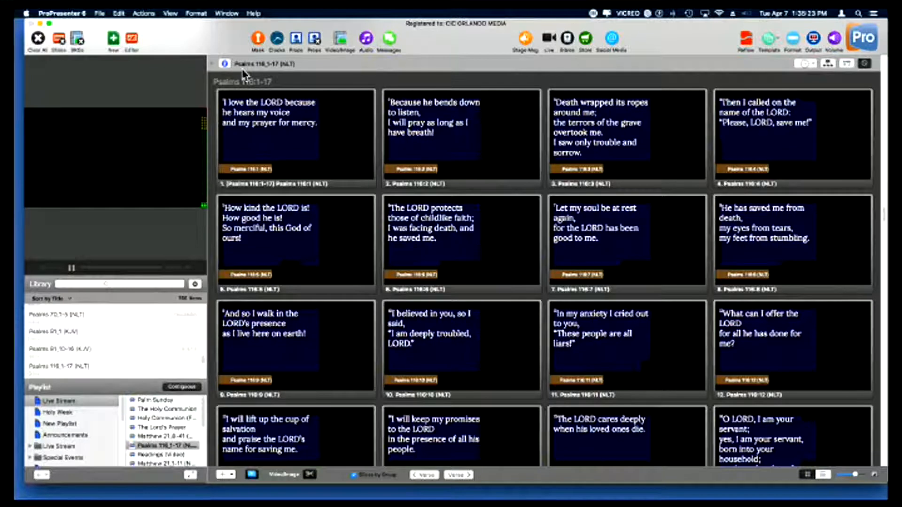
# - Play the blue "Cross with White and Bl..." video from the Easter media as live background and show the Psalms 116:1 slide over it
pyautogui.click(341, 41)
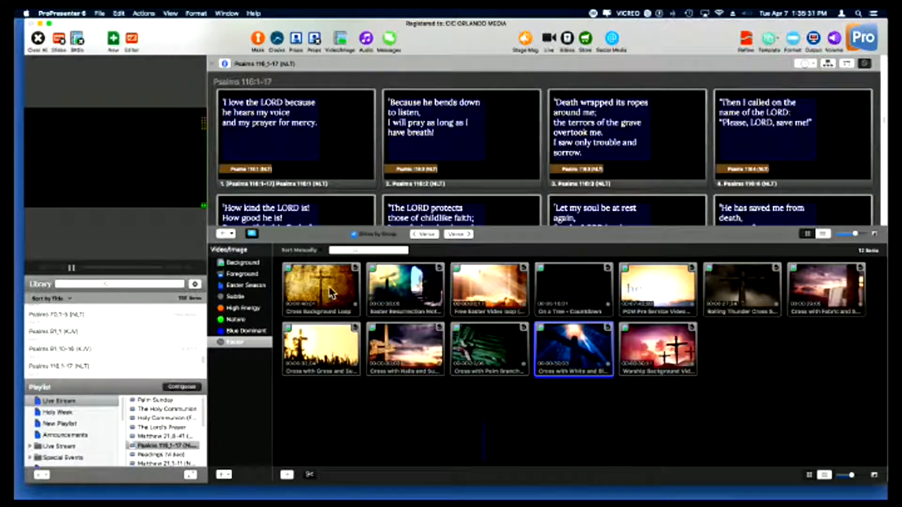
pyautogui.click(245, 263)
pyautogui.scroll(-1, 489, 343)
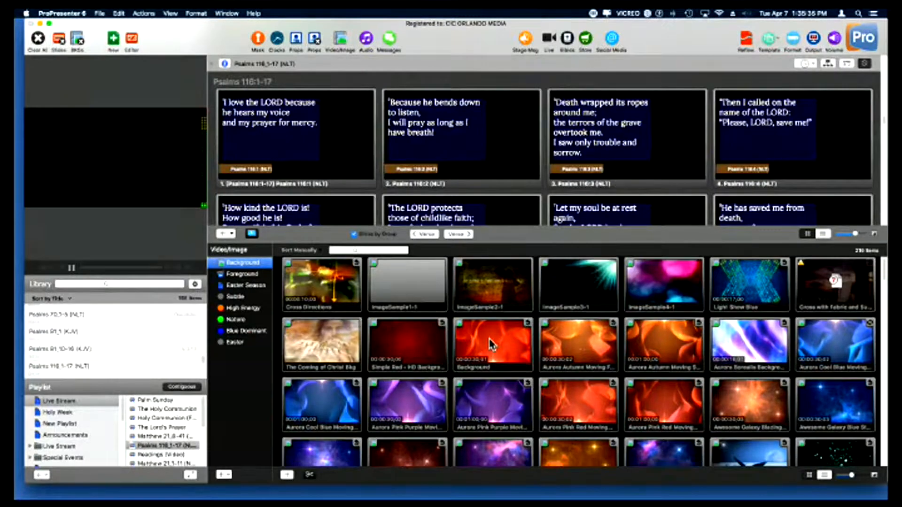
pyautogui.scroll(-10, 490, 345)
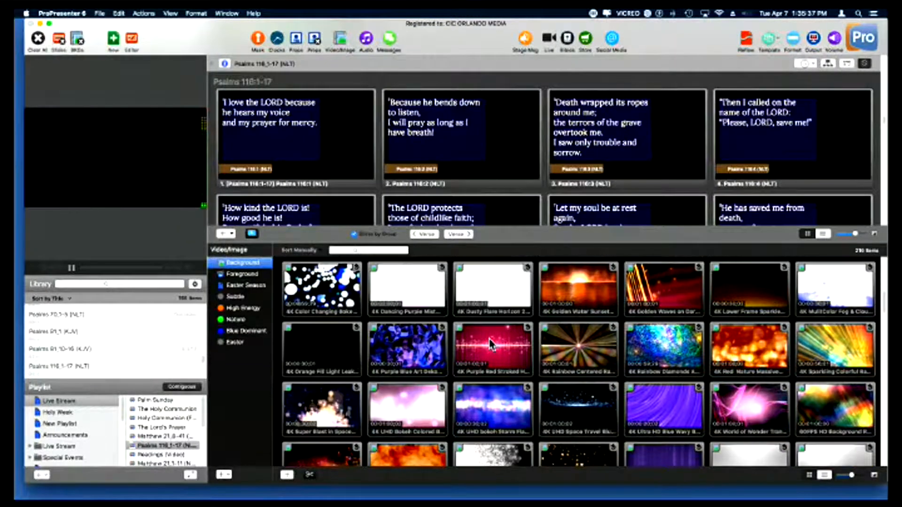
pyautogui.scroll(-2, 490, 344)
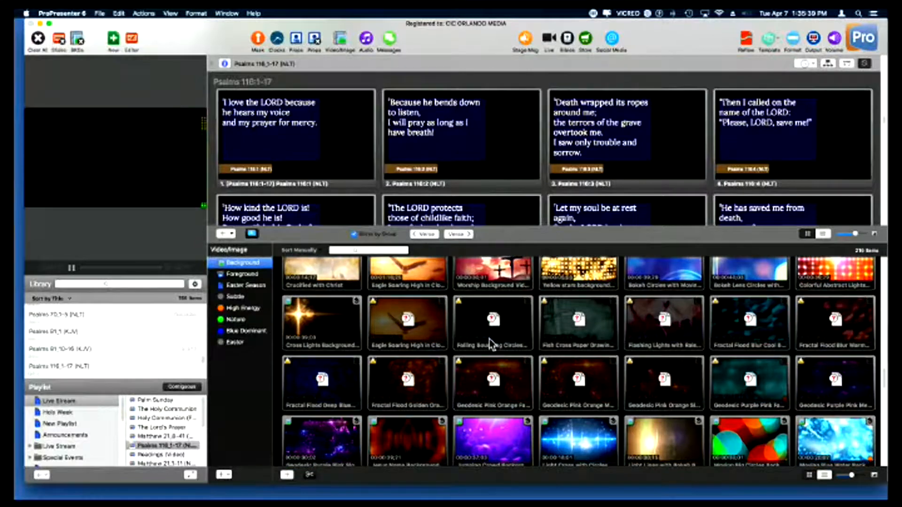
pyautogui.scroll(-15, 490, 344)
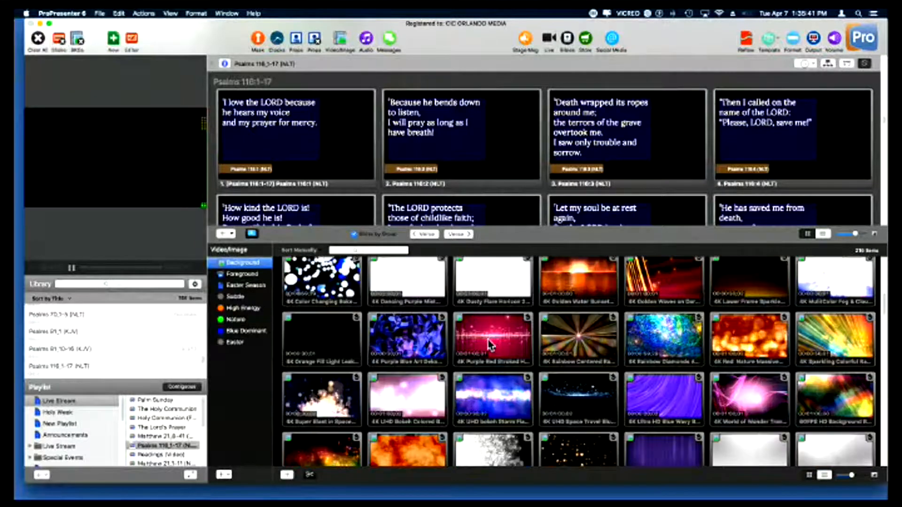
pyautogui.click(246, 343)
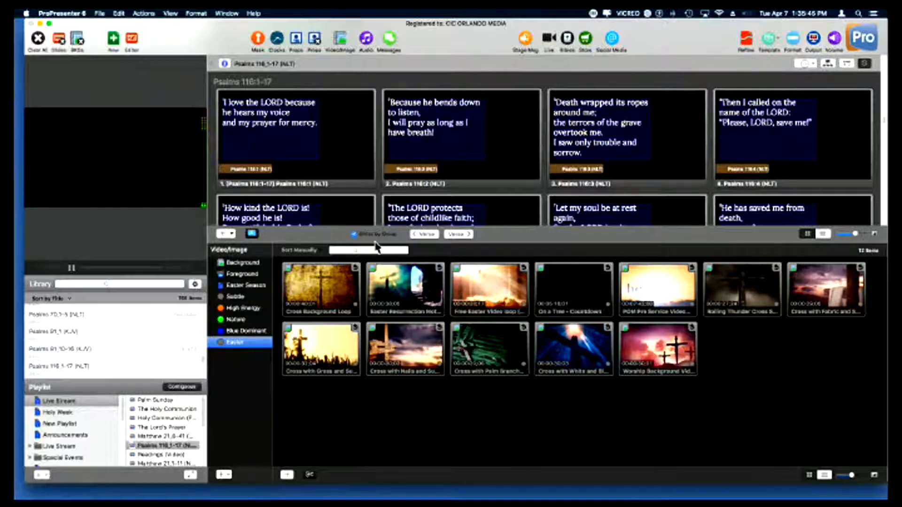
pyautogui.click(583, 349)
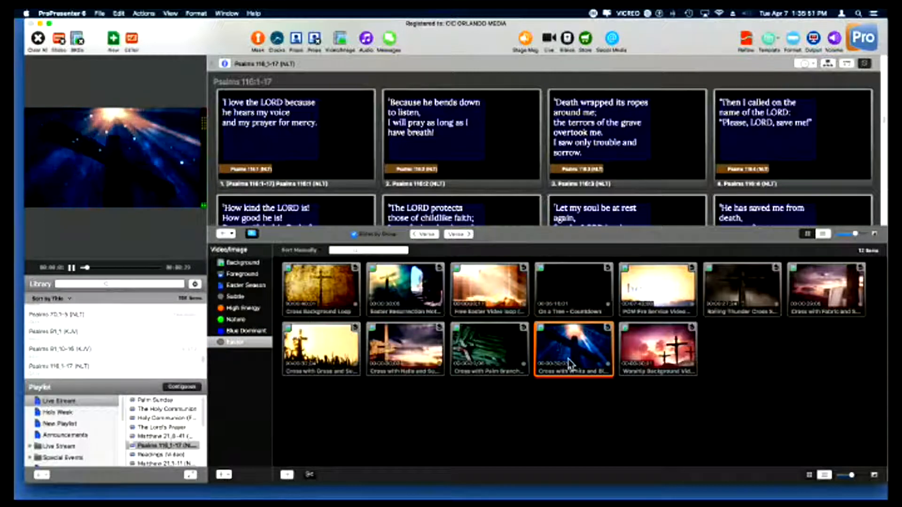
pyautogui.click(282, 143)
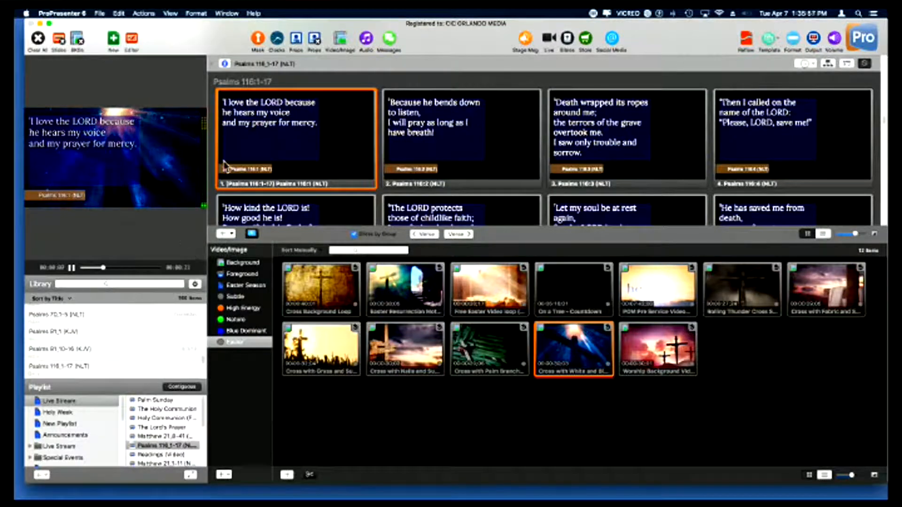
pyautogui.click(341, 40)
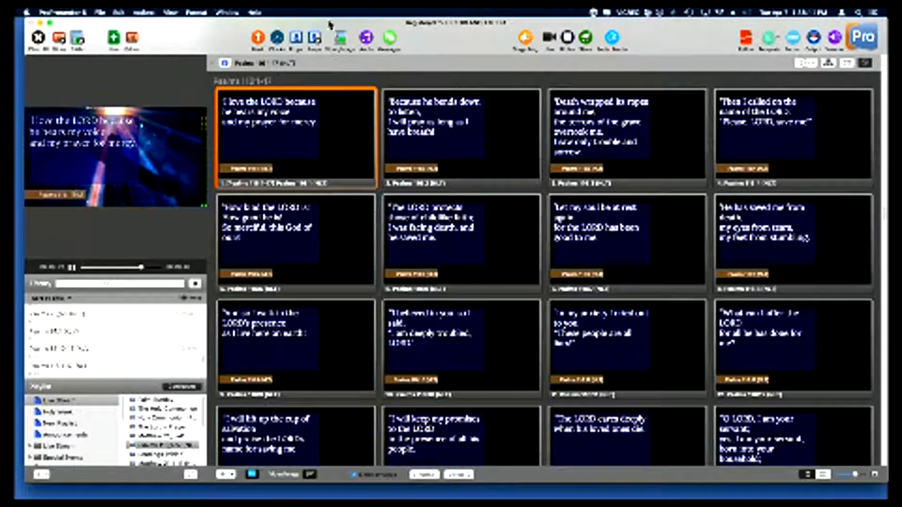
# - Try out the first prop by showing it over the live slide and clearing it from the output
pyautogui.click(297, 38)
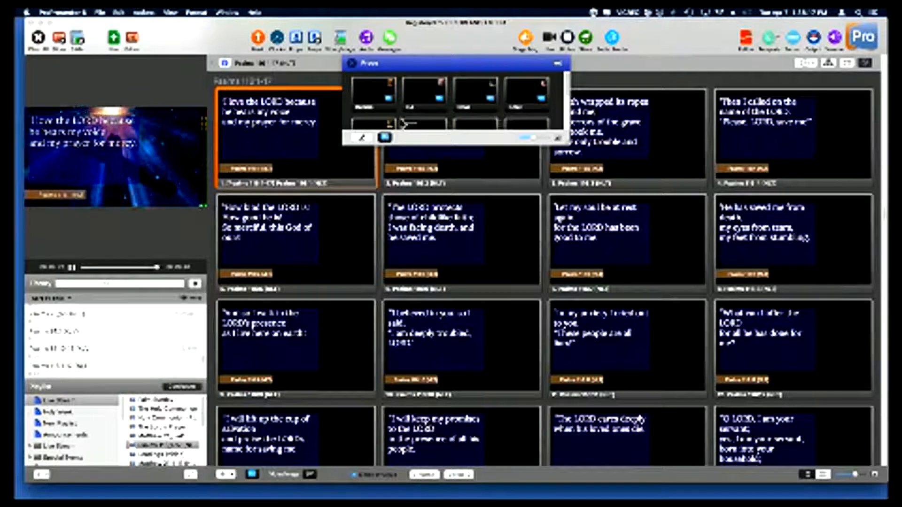
pyautogui.click(374, 98)
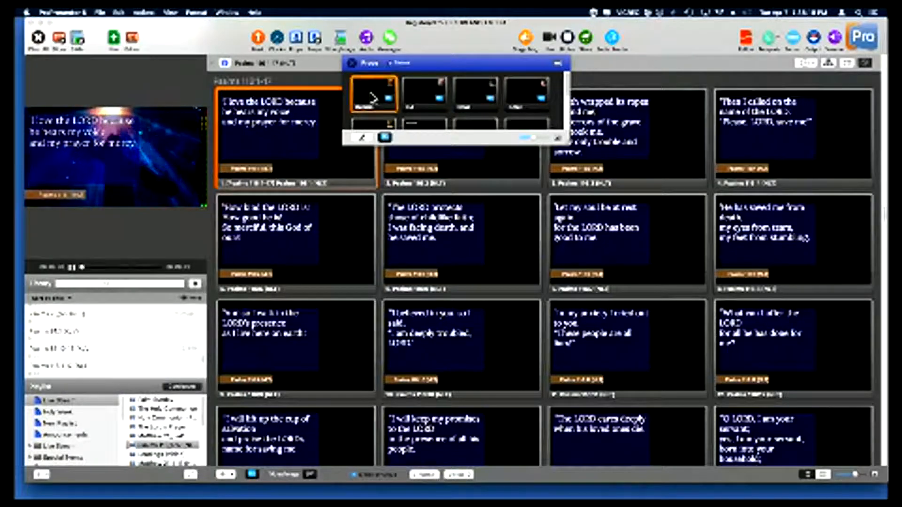
pyautogui.click(373, 98)
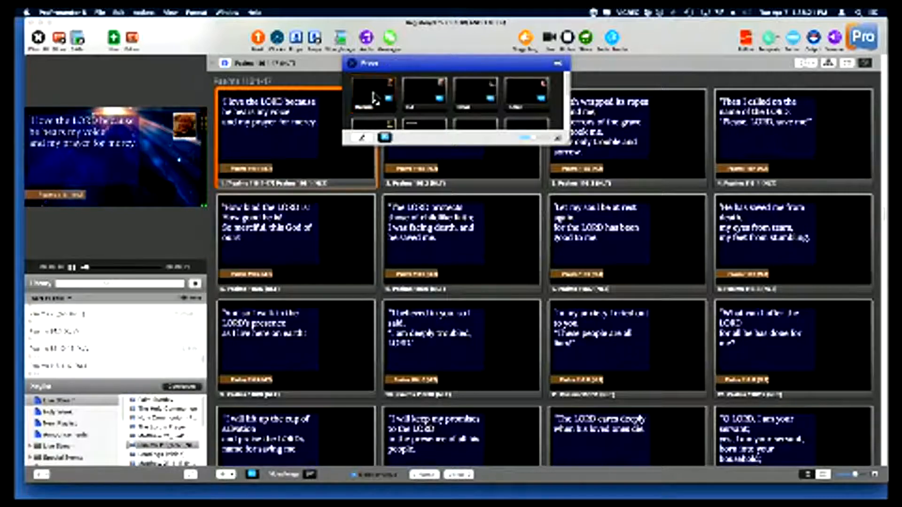
pyautogui.click(373, 98)
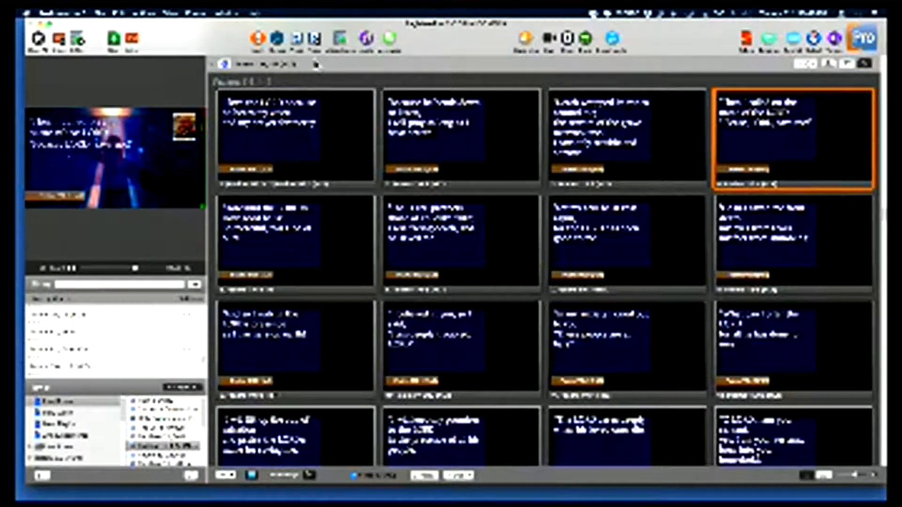
# - Show the first Psalms 116 slide live and set the presentation's slide transition to Dissolve with a shortened duration
pyautogui.click(318, 143)
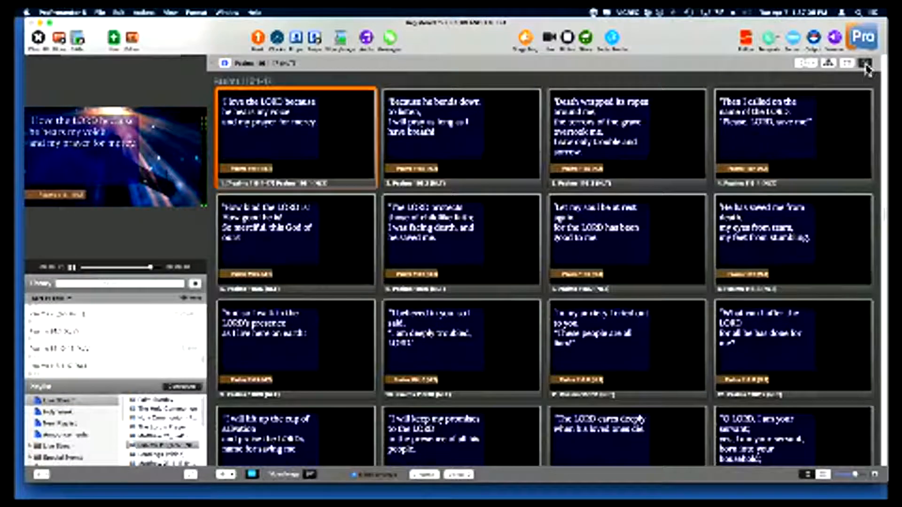
pyautogui.click(866, 64)
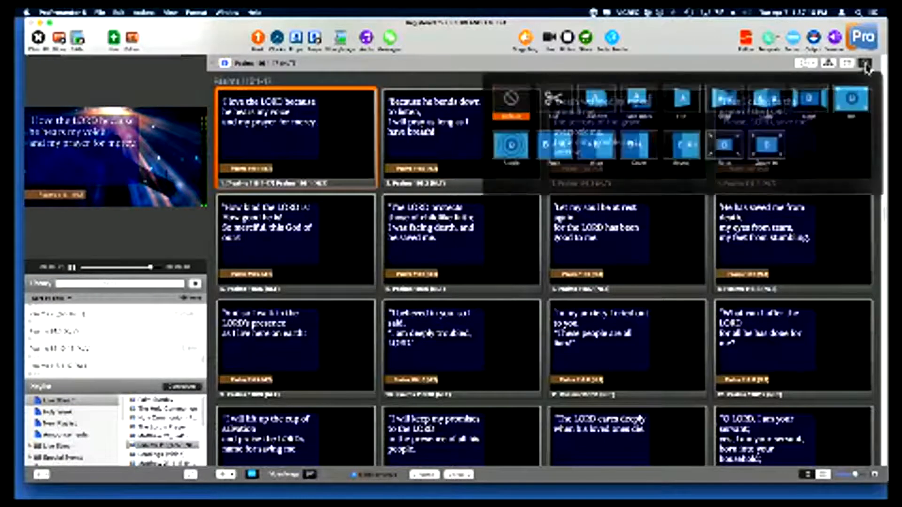
pyautogui.click(619, 107)
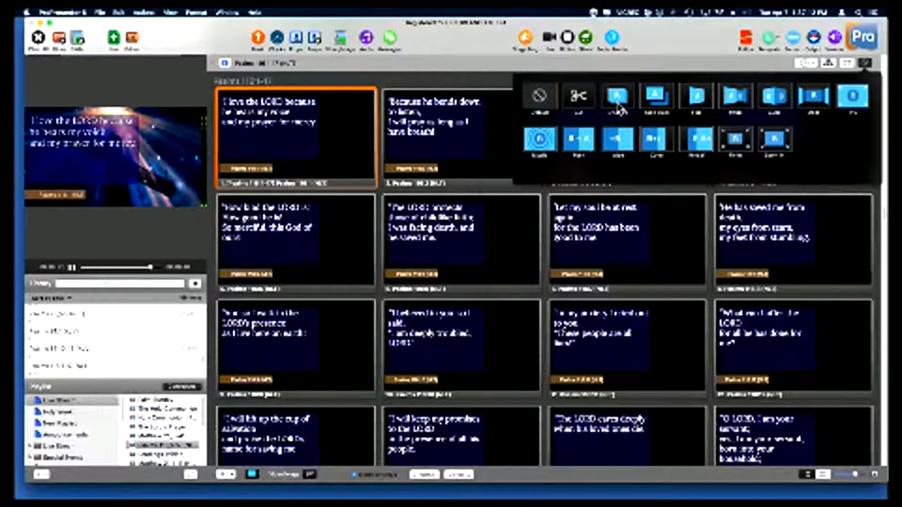
pyautogui.click(618, 107)
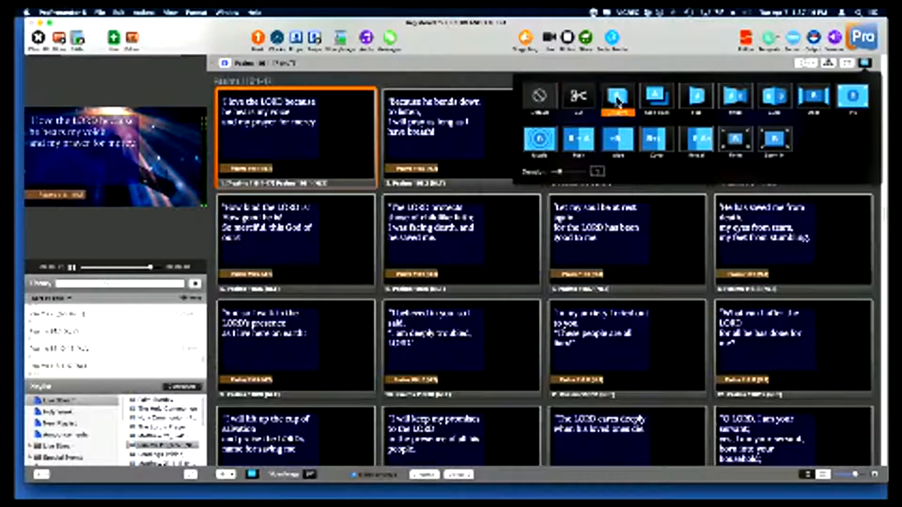
pyautogui.moveTo(559, 172); pyautogui.dragTo(551, 172)
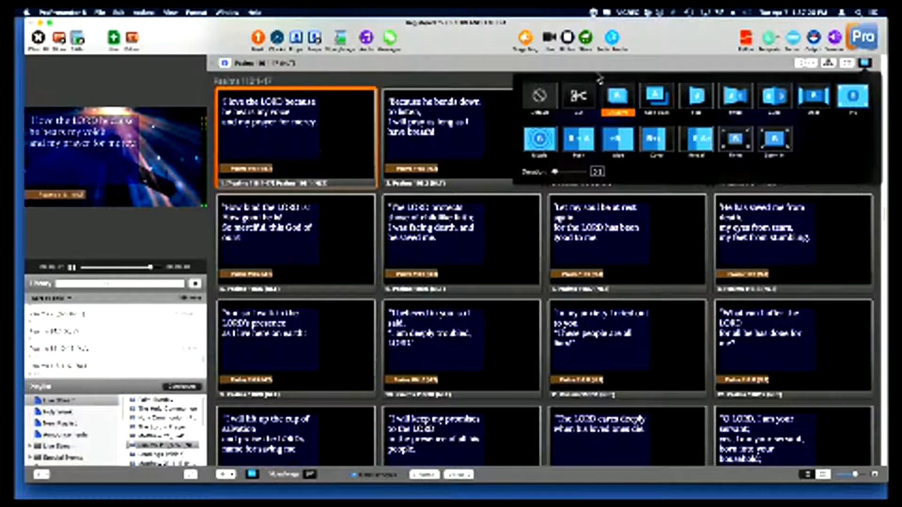
pyautogui.click(864, 63)
# - Run through the first five Psalms 116 slides live in order to try out the Dissolve transition
pyautogui.click(236, 133)
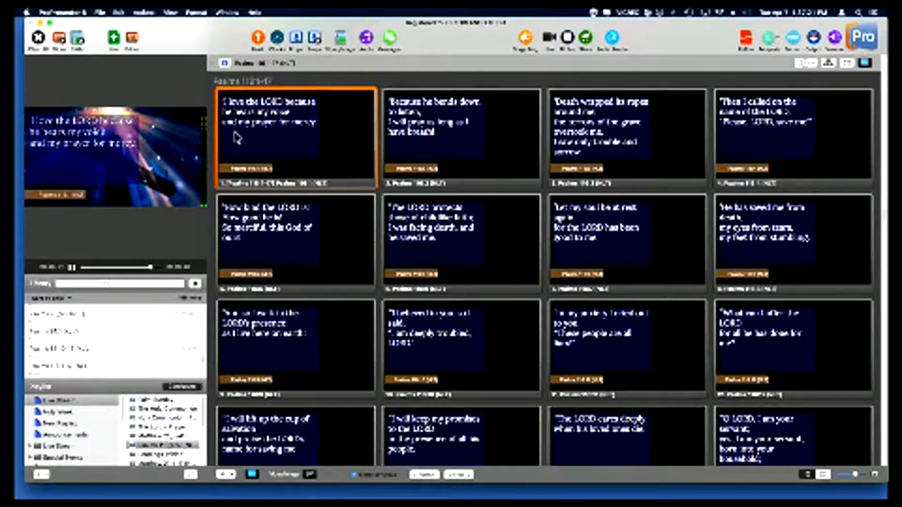
pyautogui.click(430, 133)
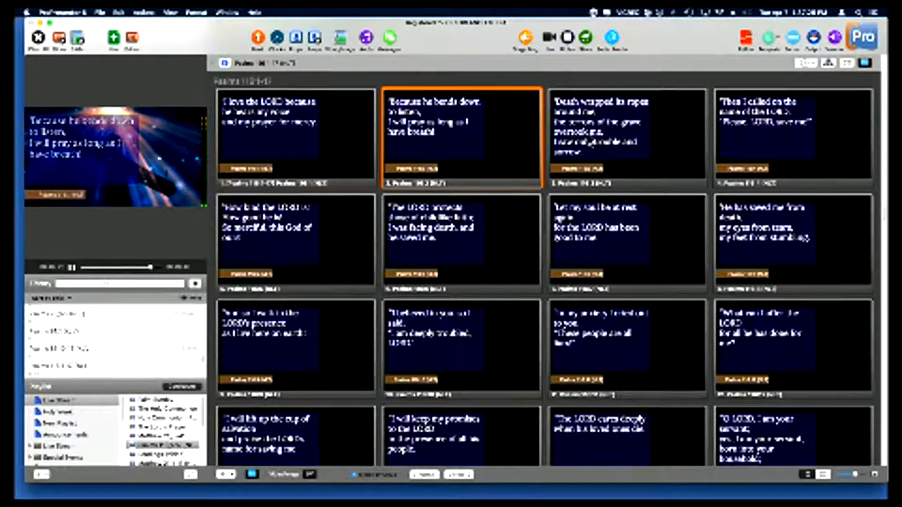
pyautogui.click(590, 141)
pyautogui.click(761, 143)
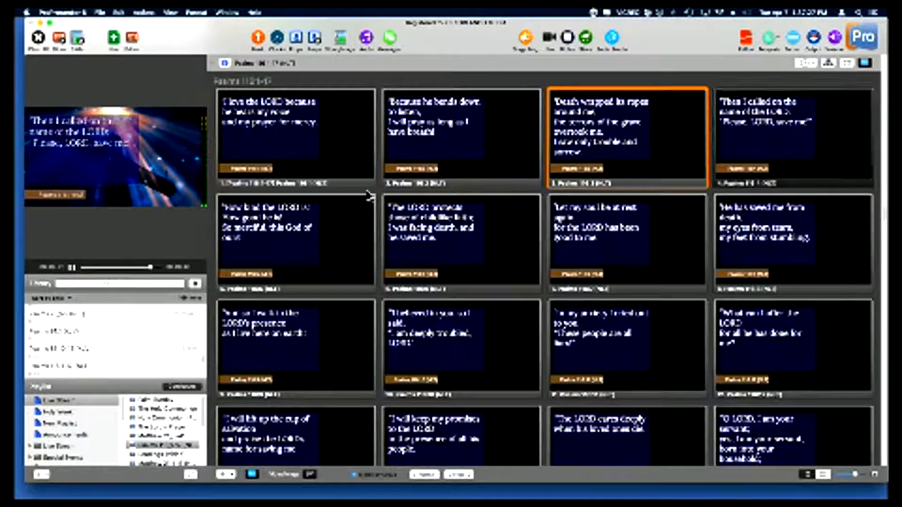
pyautogui.click(308, 223)
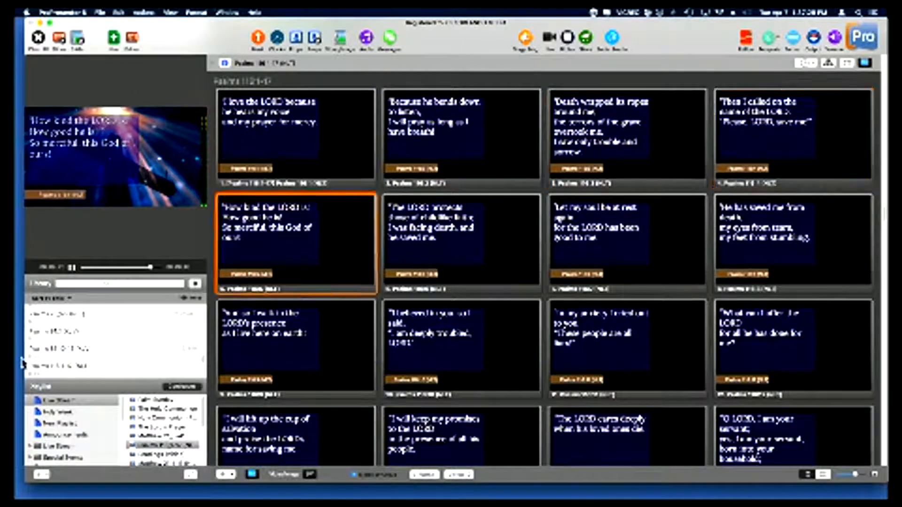